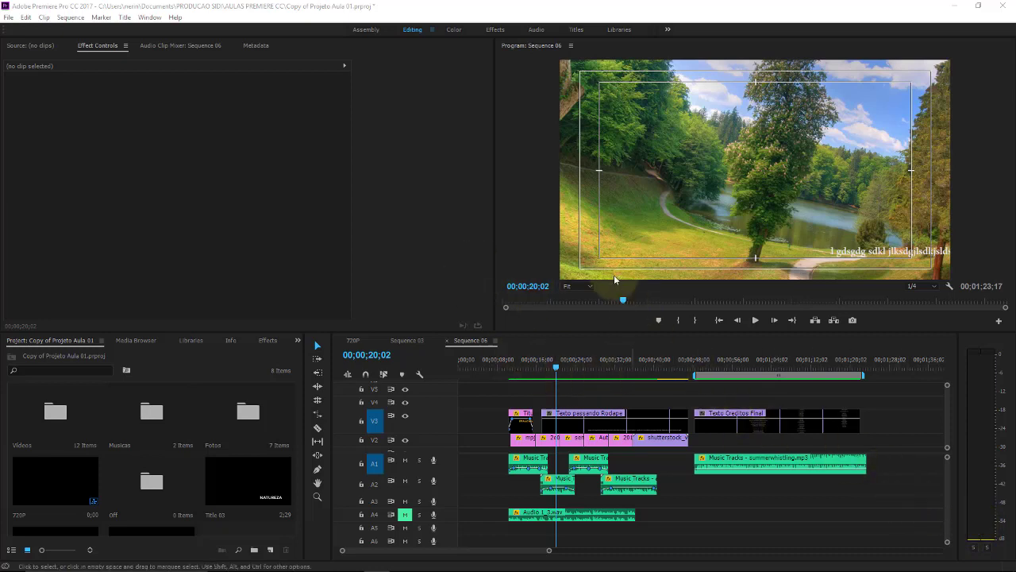
Start a new default still title, Title 10 at 1920×1080, and move its dialog into view.
left_click(124, 17)
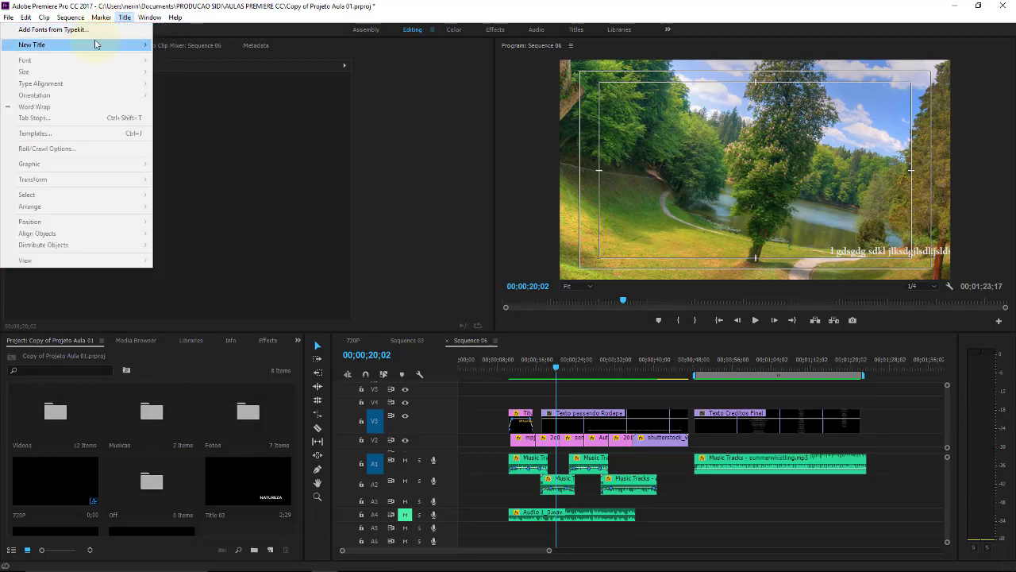
mouse_move(99, 42)
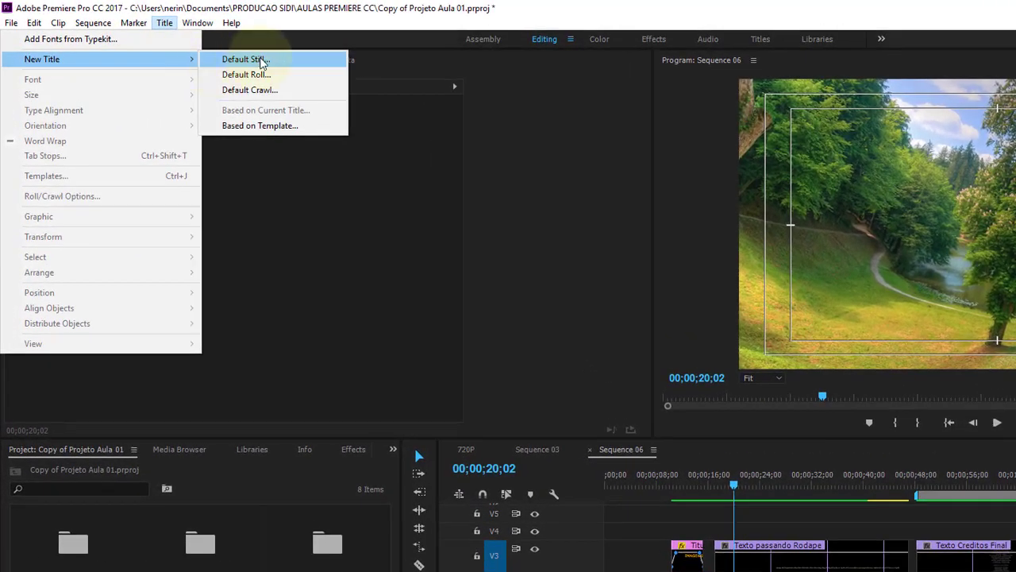
left_click(262, 63)
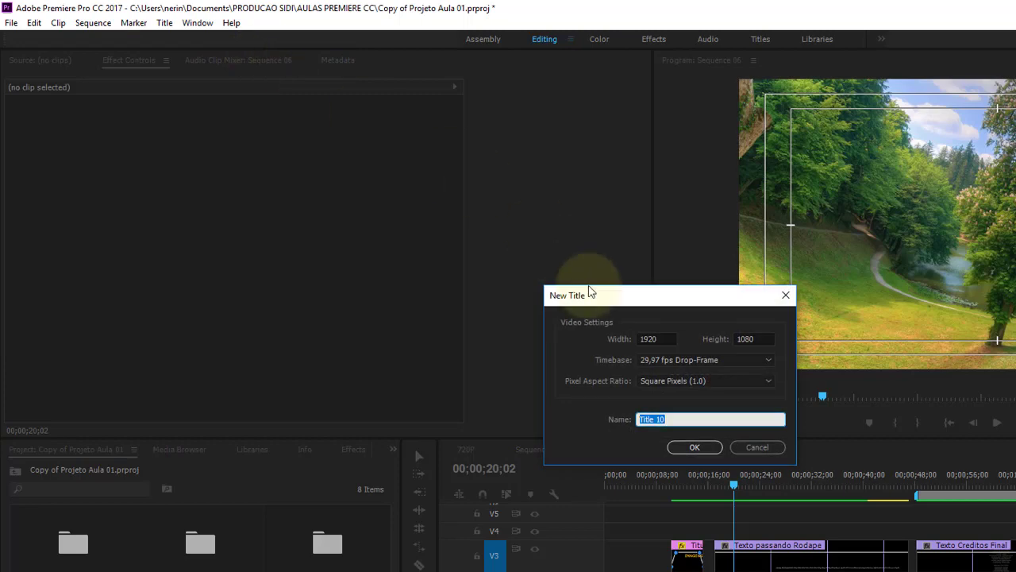
left_click_drag(677, 297, 660, 277)
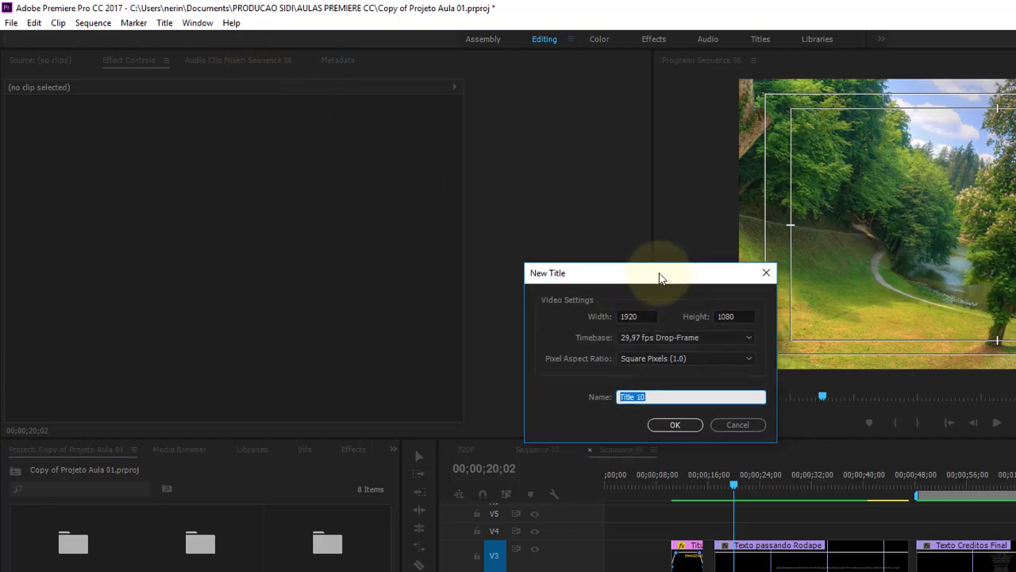
Create Title 10 and select the Path Type Tool, repositioning the Titler window.
left_click(677, 426)
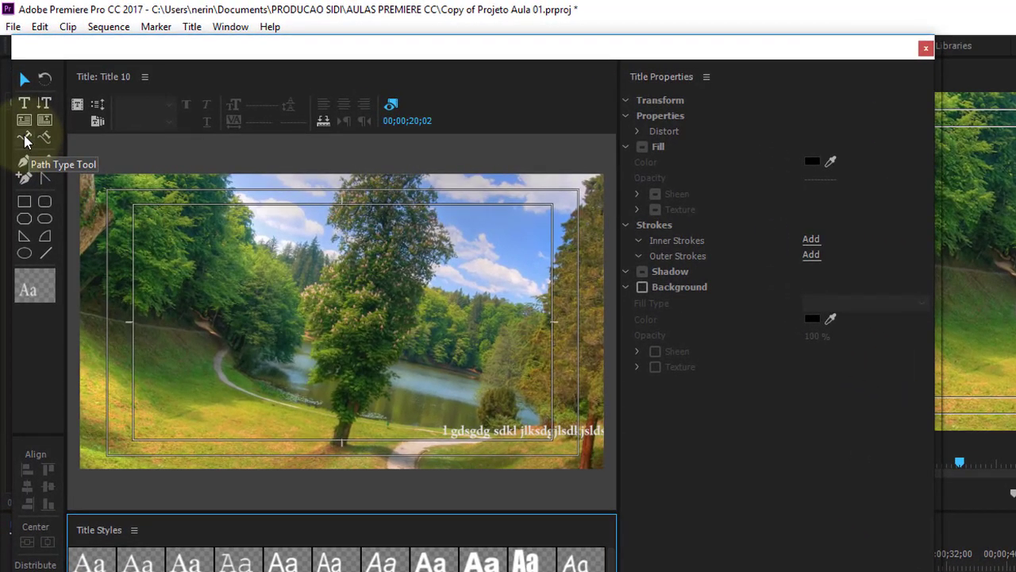
left_click(25, 139)
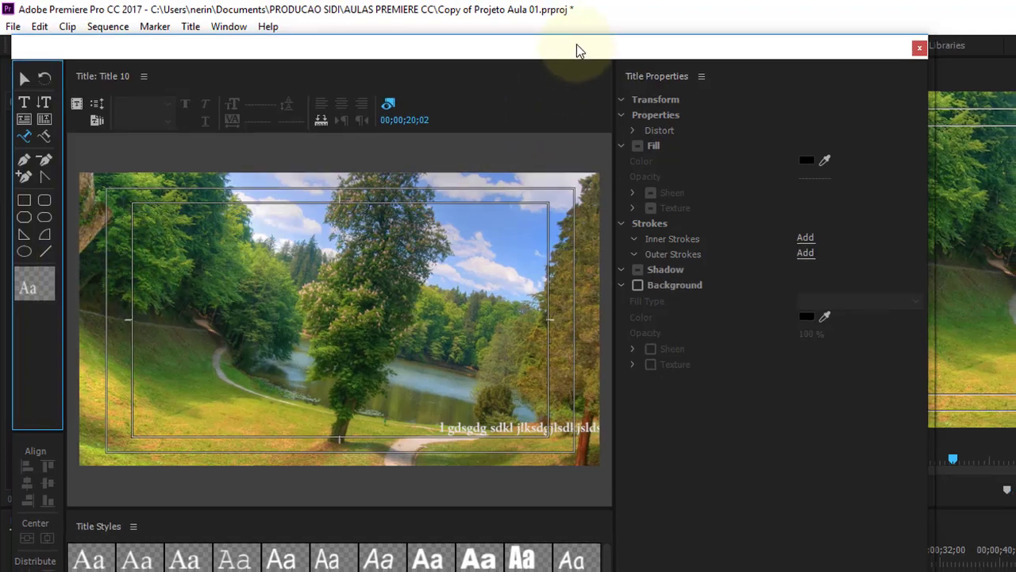
left_click_drag(579, 50, 237, 185)
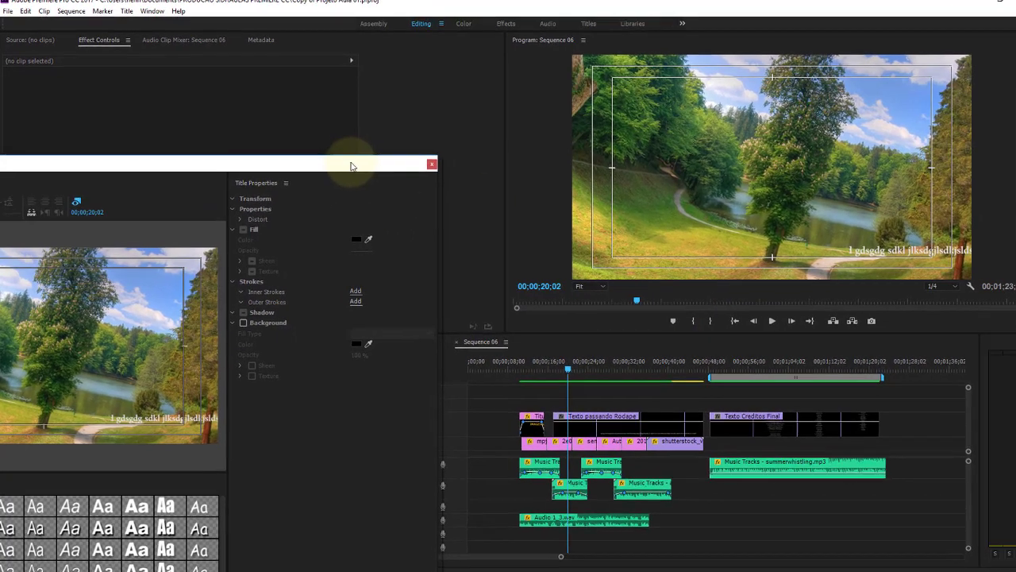
left_click_drag(353, 166, 560, 81)
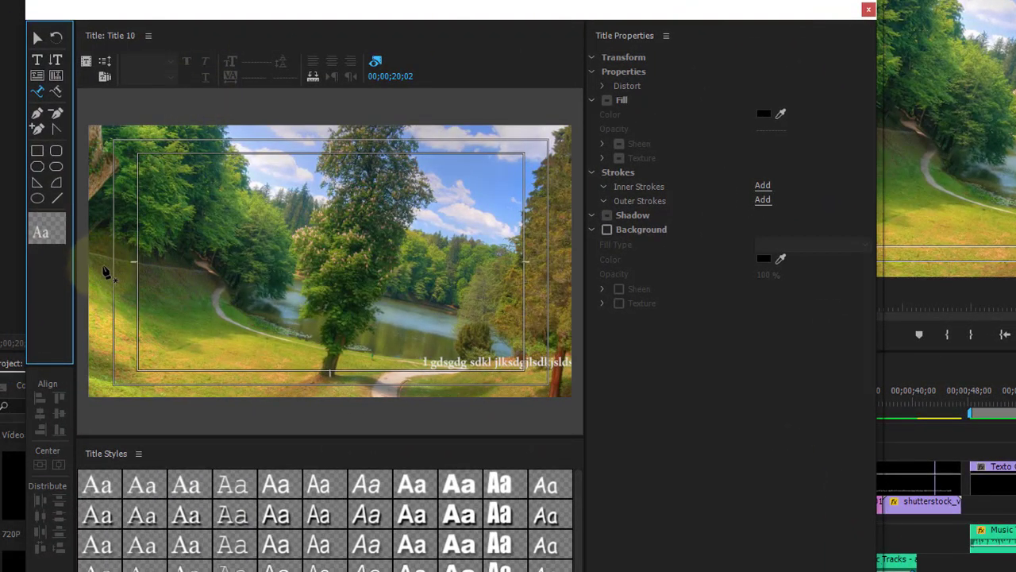
Draw an S-curve text path across the frame with three anchors, then reselect its left-end anchor.
left_click(121, 279)
mouse_move(271, 292)
left_mouse_down()
mouse_move(336, 258)
mouse_move(425, 344)
mouse_move(362, 361)
left_mouse_up()
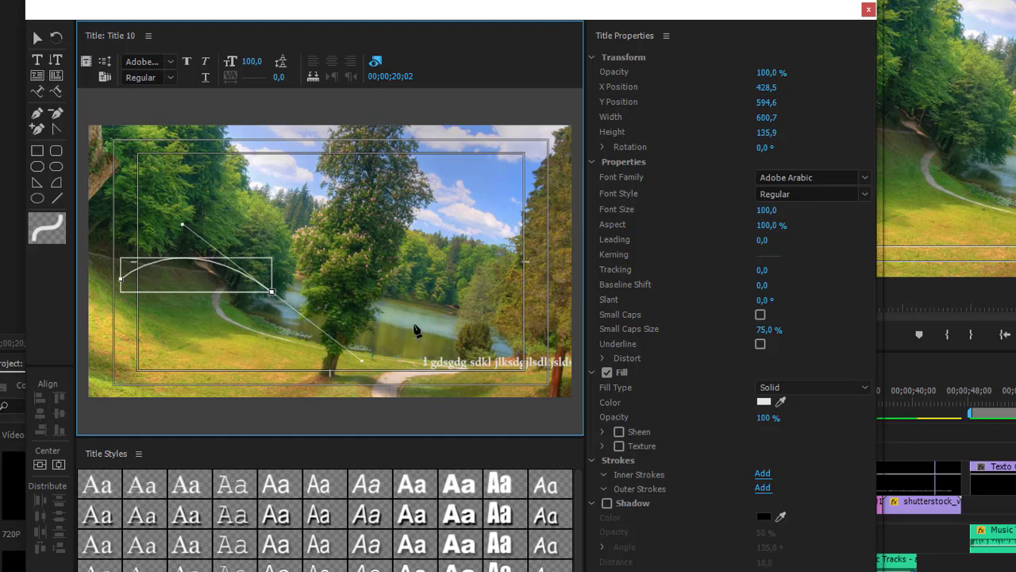
left_click(481, 251)
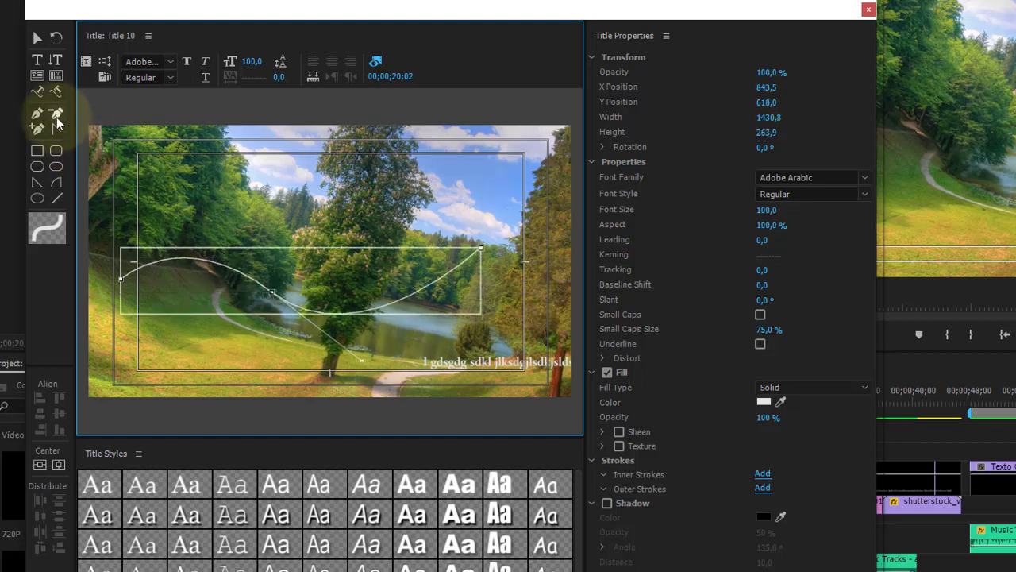
left_click(38, 92)
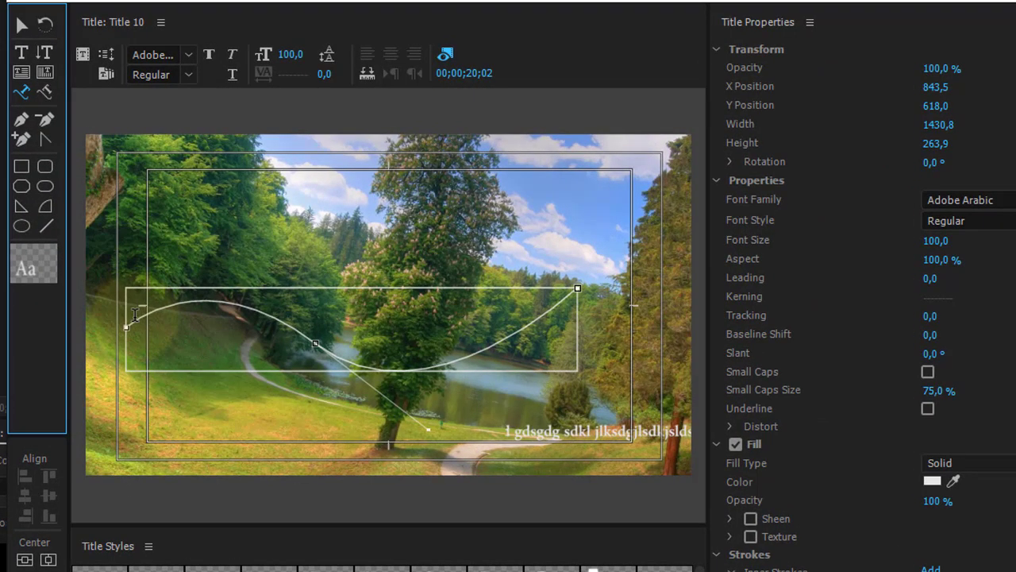
left_click(135, 318)
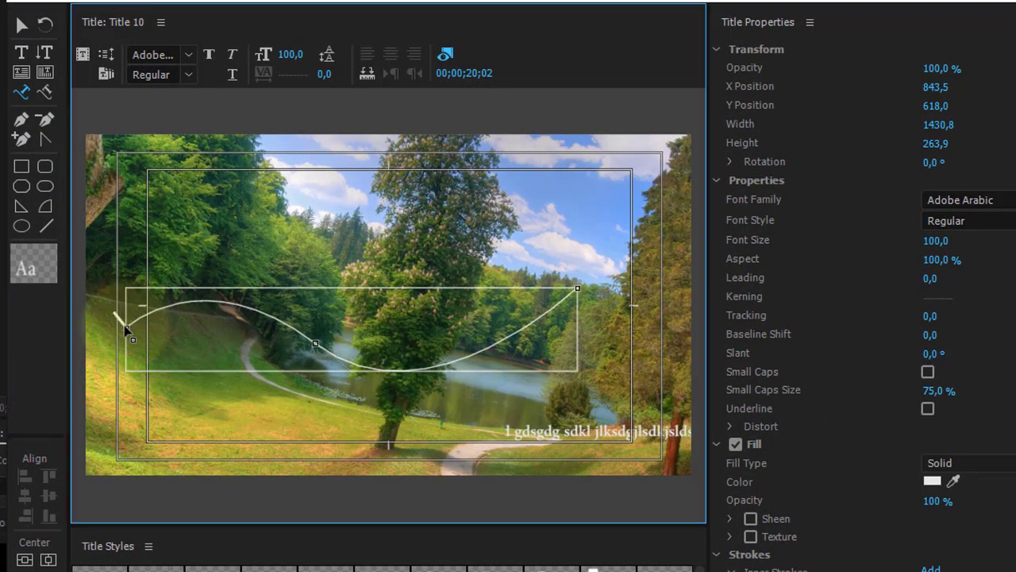
Type 'Curso Adobe Premiere CC 2017 - Aprenda fácil' along the curve and select the text object.
left_click(223, 477)
type("Curso Adobe Premiere CC 2017 - Aprenda fácil")
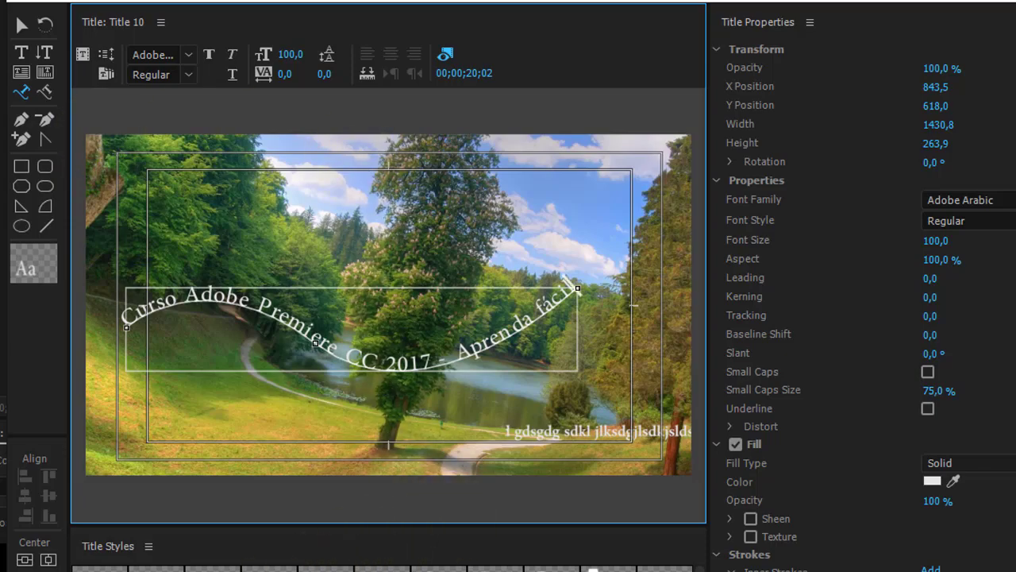
left_click(211, 341)
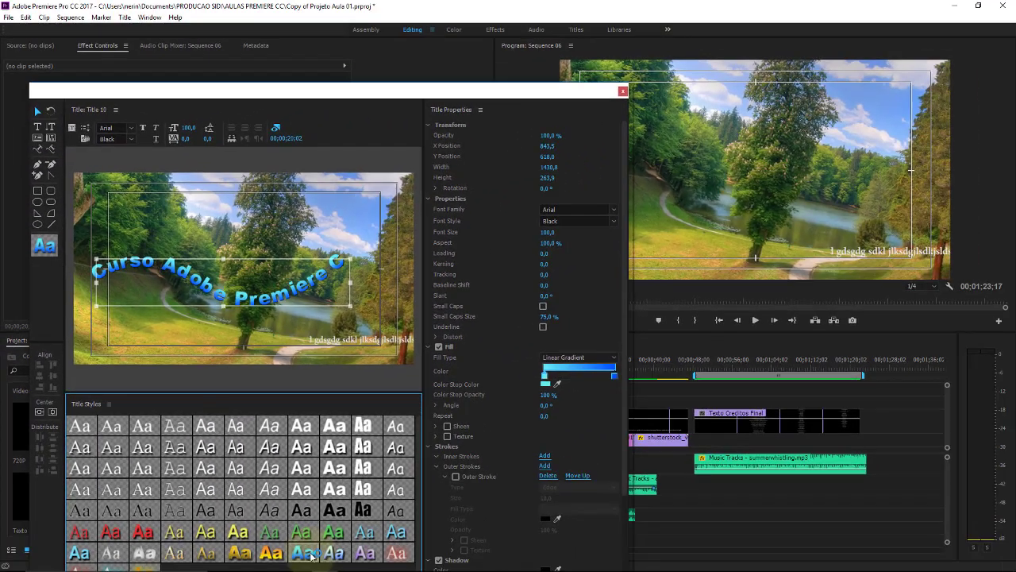
Try several Title Styles, then apply the light-blue bold Arial style with shadow.
left_click(307, 555)
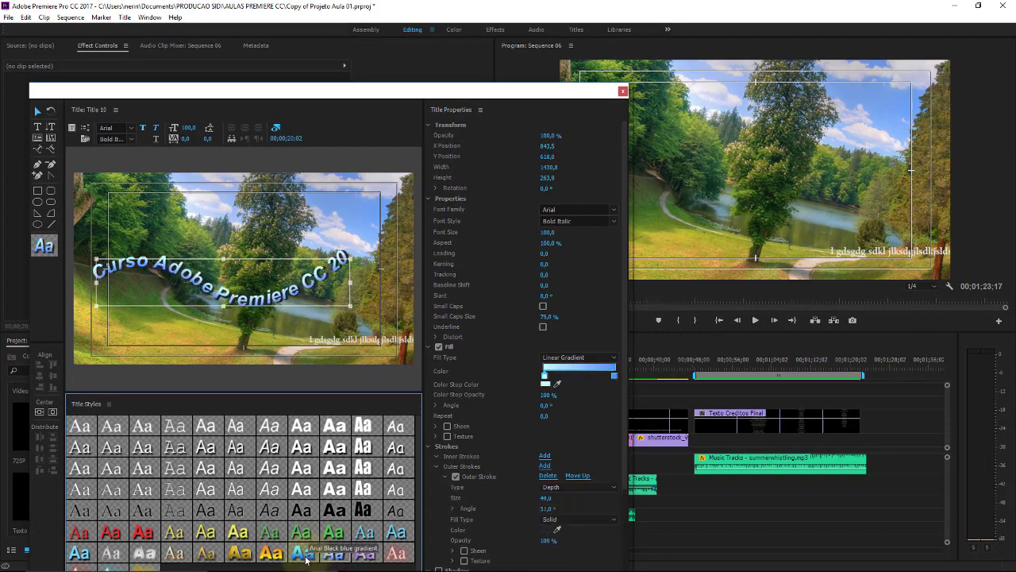
left_click(364, 553)
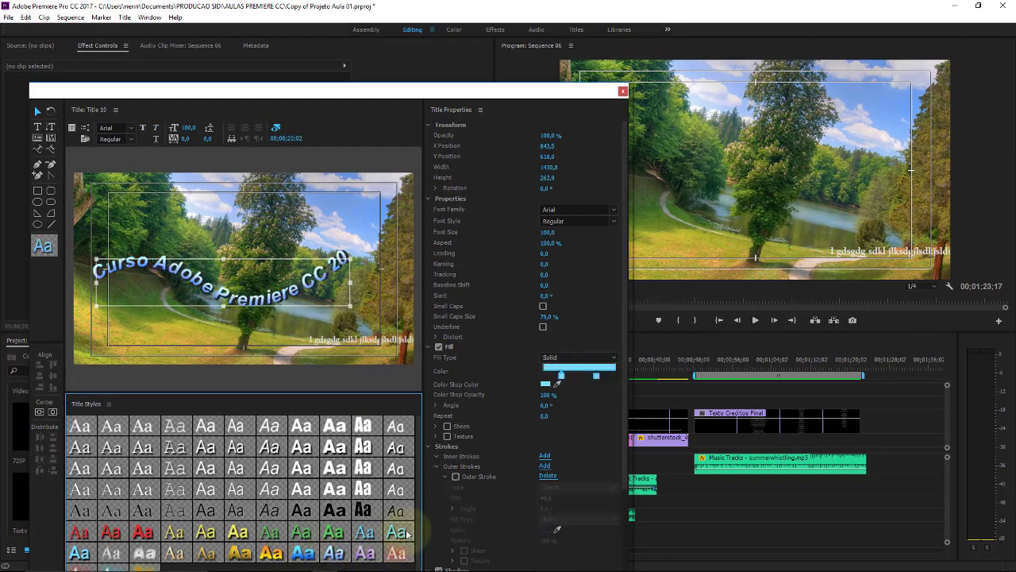
left_click(366, 554)
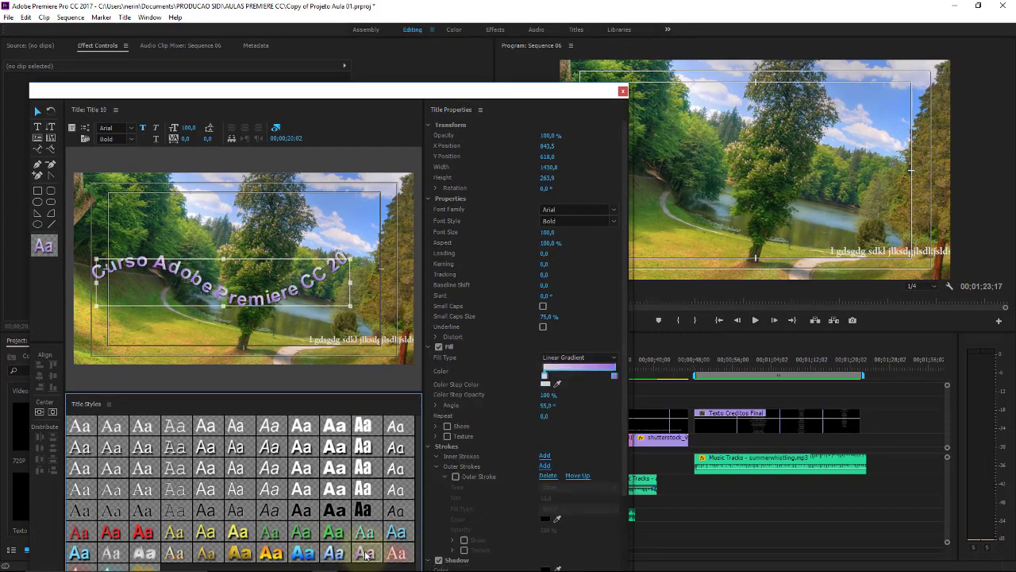
left_click(80, 552)
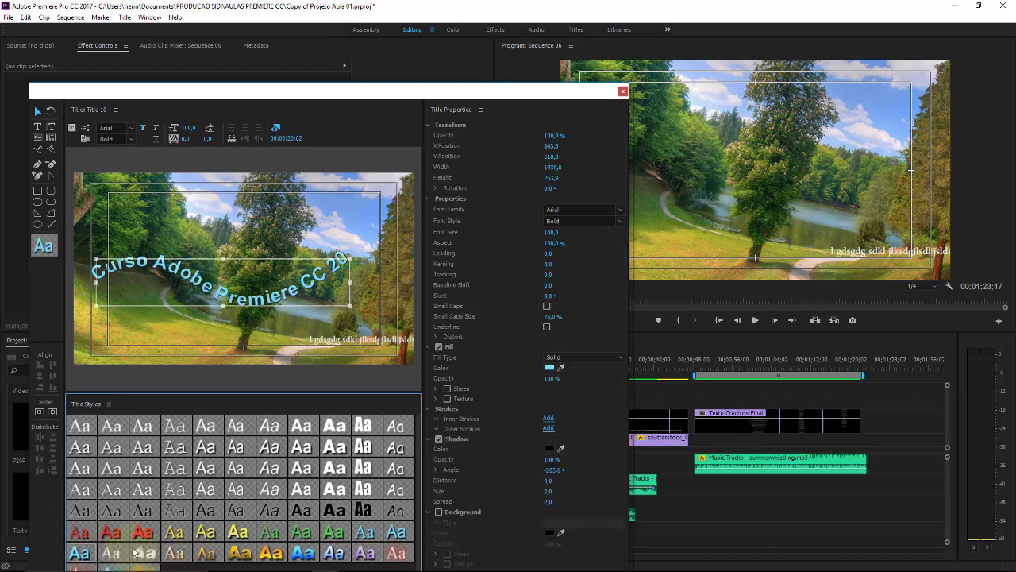
left_click(175, 533)
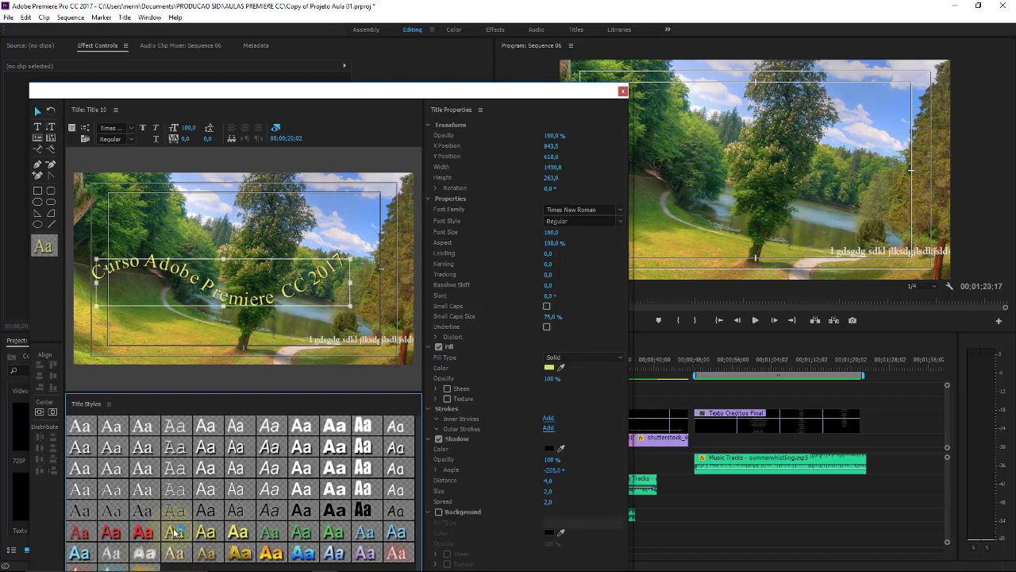
left_click(86, 552)
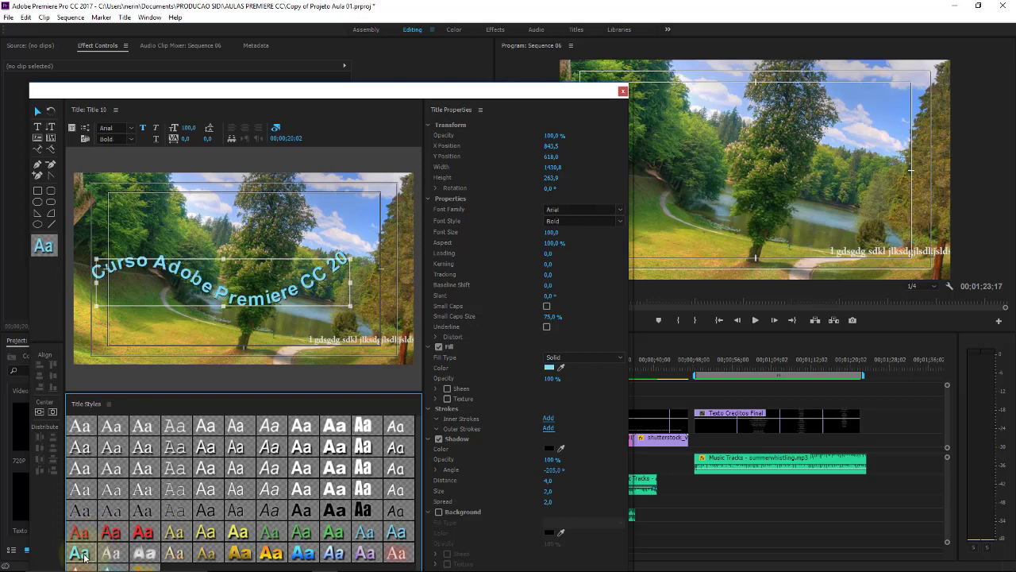
Set the curved text to font size 59 and move it into the lower part of the frame.
left_click_drag(222, 282, 247, 229)
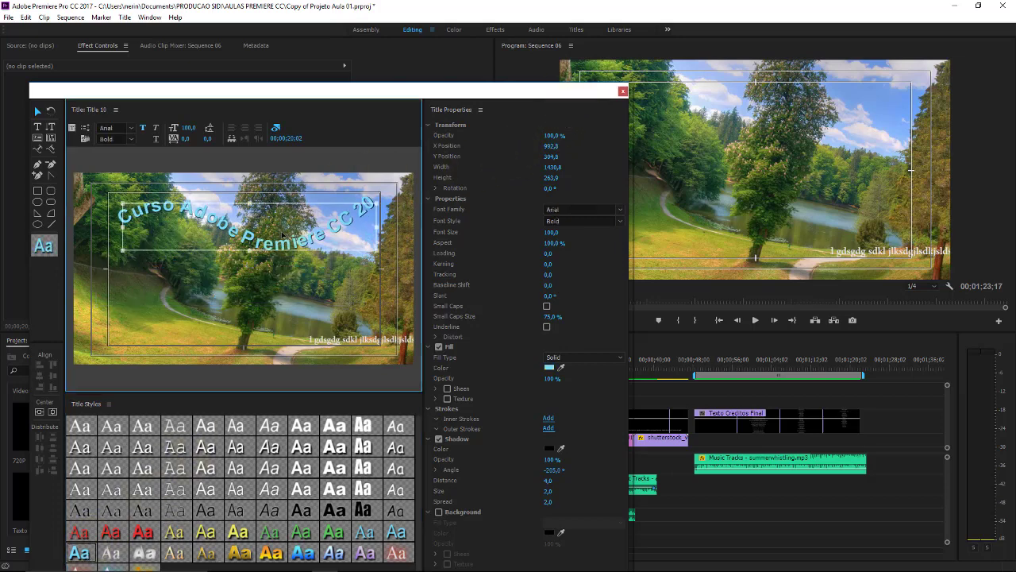
mouse_move(187, 128)
left_mouse_down()
mouse_move(153, 124)
mouse_move(192, 128)
left_mouse_up()
left_click_drag(216, 235, 207, 305)
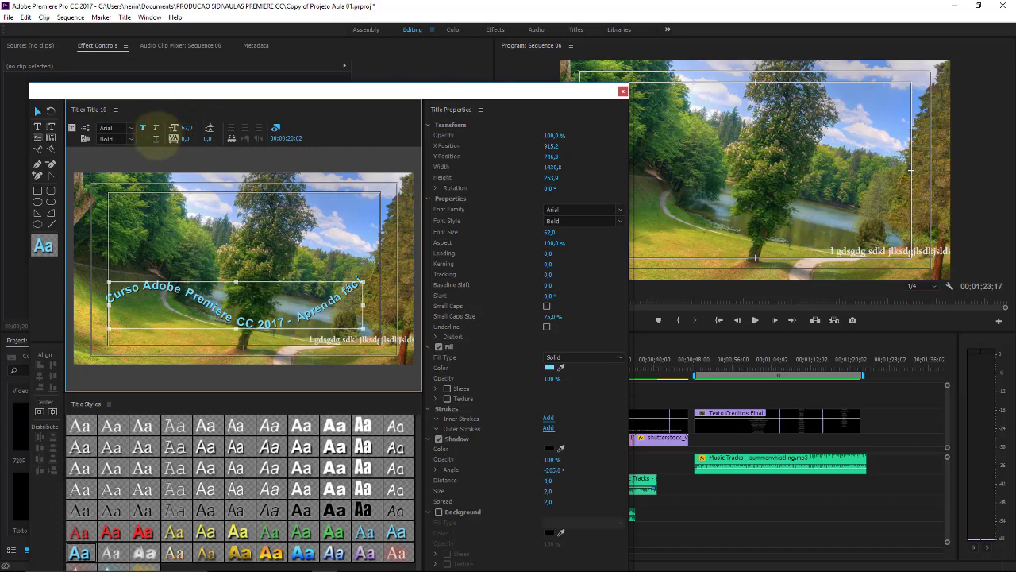
mouse_move(168, 127)
left_mouse_down()
mouse_move(149, 105)
mouse_move(139, 145)
mouse_move(252, 115)
left_mouse_up()
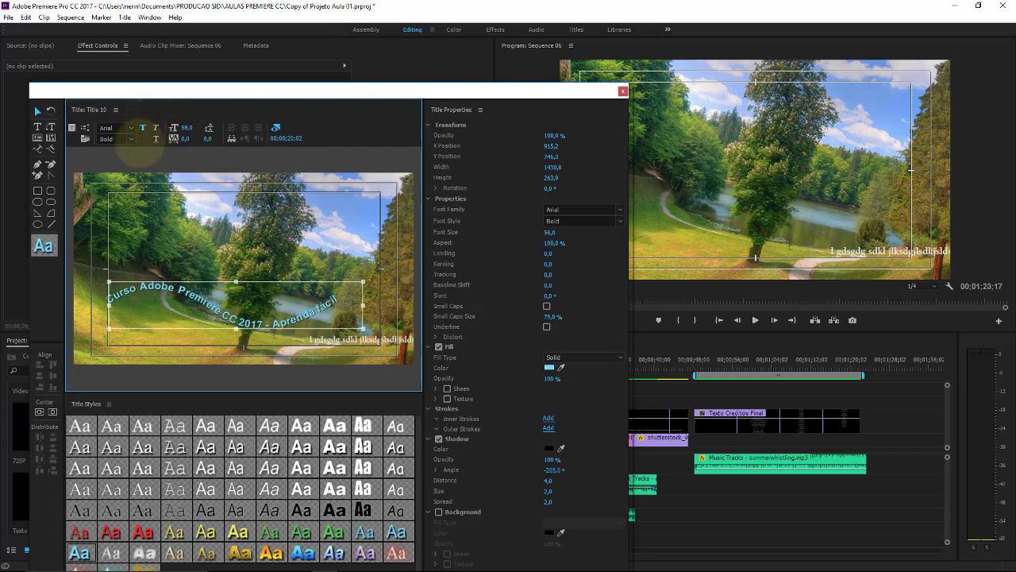
Close the Titler and place Title 10 on track V5 of Sequence 06 at the playhead.
left_click(623, 92)
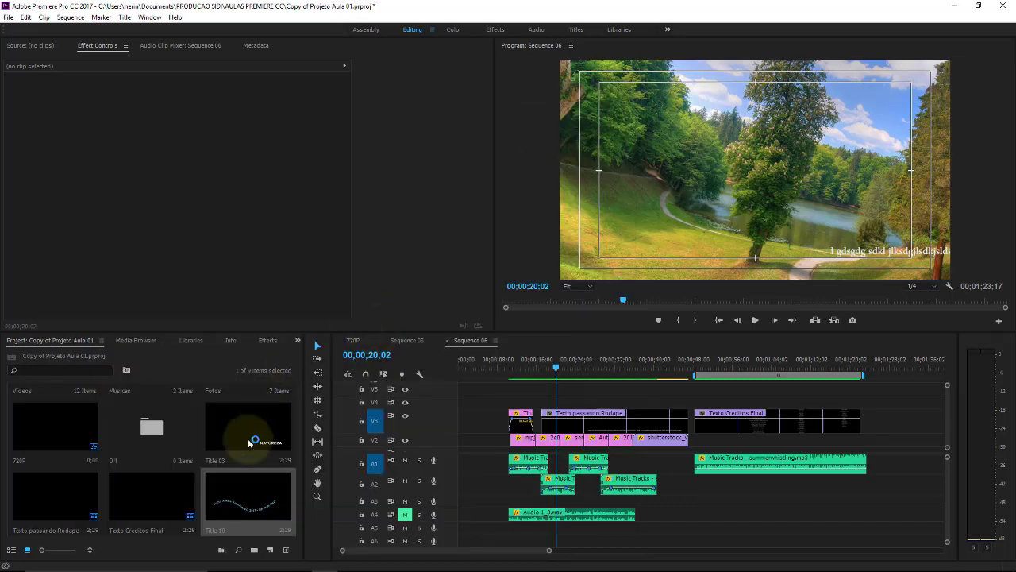
left_click(231, 489)
left_click_drag(520, 421, 573, 401)
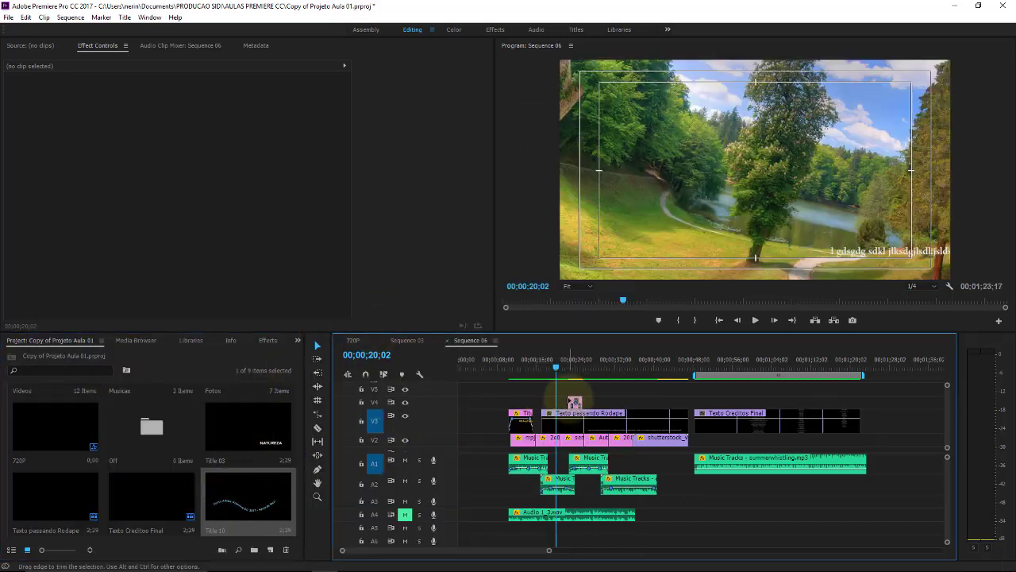
mouse_move(569, 364)
left_mouse_down()
mouse_move(586, 365)
mouse_move(579, 360)
left_mouse_up()
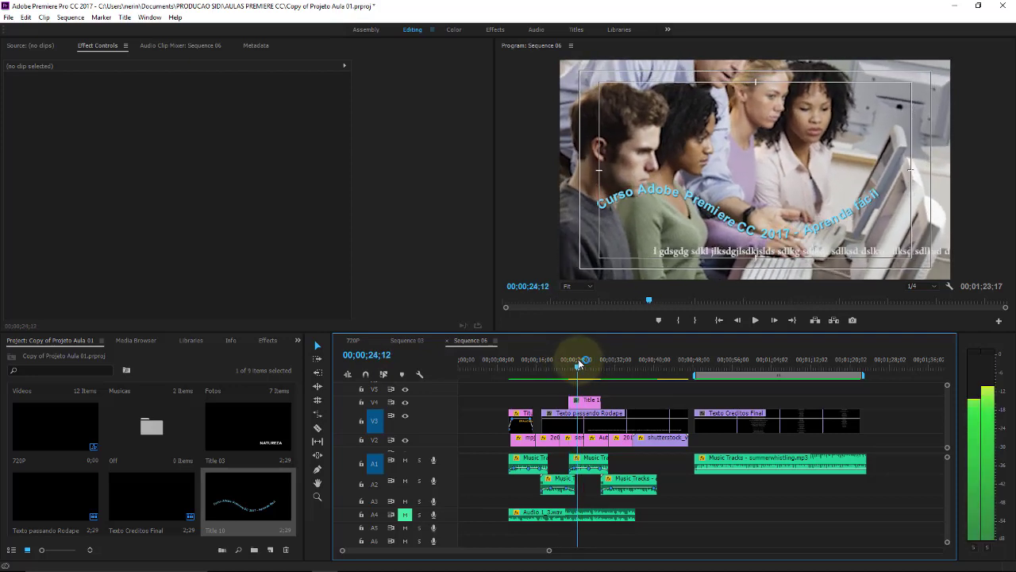
Delete the Title 10 clip from the timeline and start a new default still title, Title 11.
left_click(579, 403)
key("Delete")
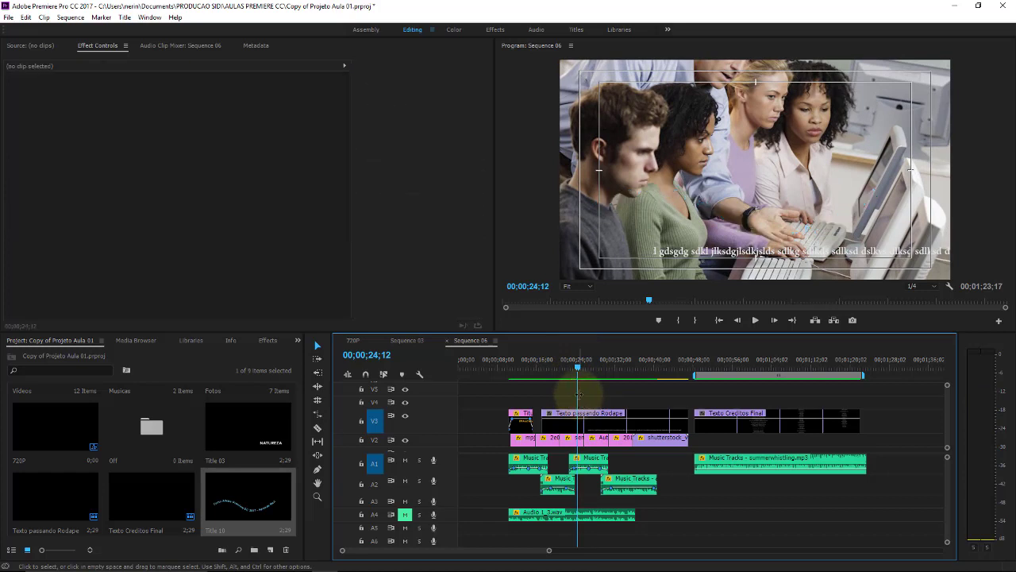
left_click(126, 19)
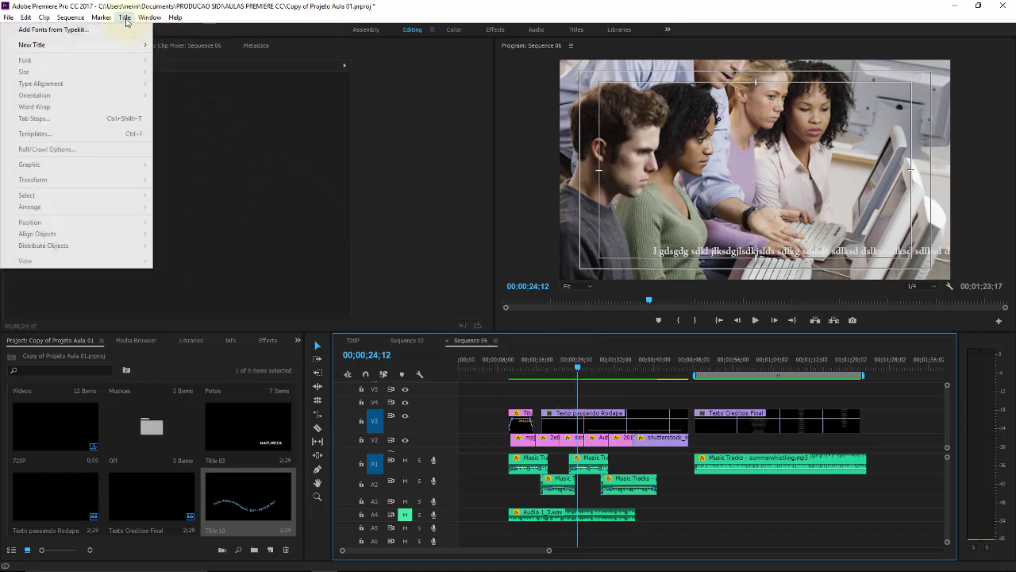
mouse_move(106, 47)
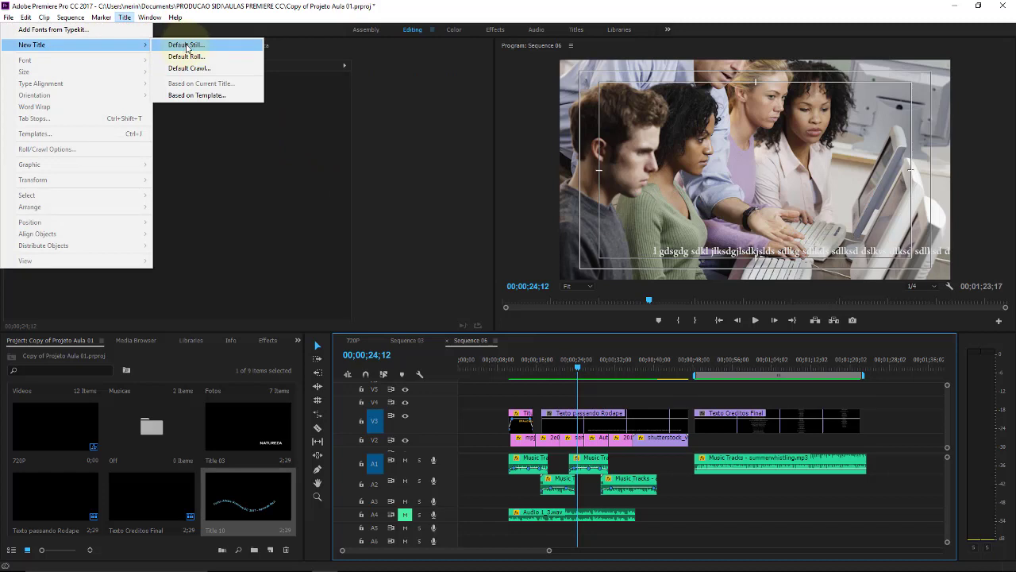
left_click(187, 56)
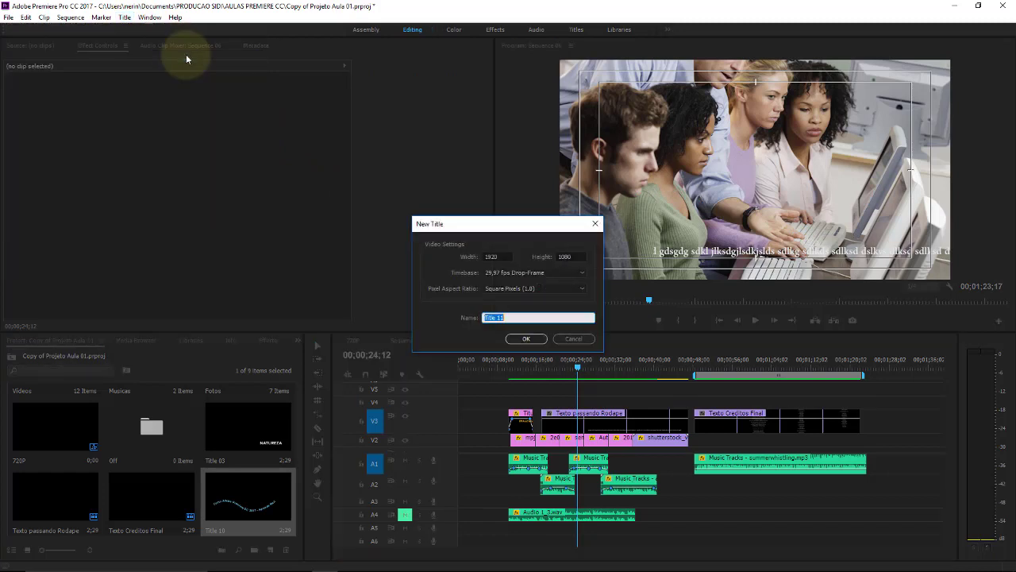
Create Title 11 and draw a curved text path from the left edge toward the right.
left_click(526, 339)
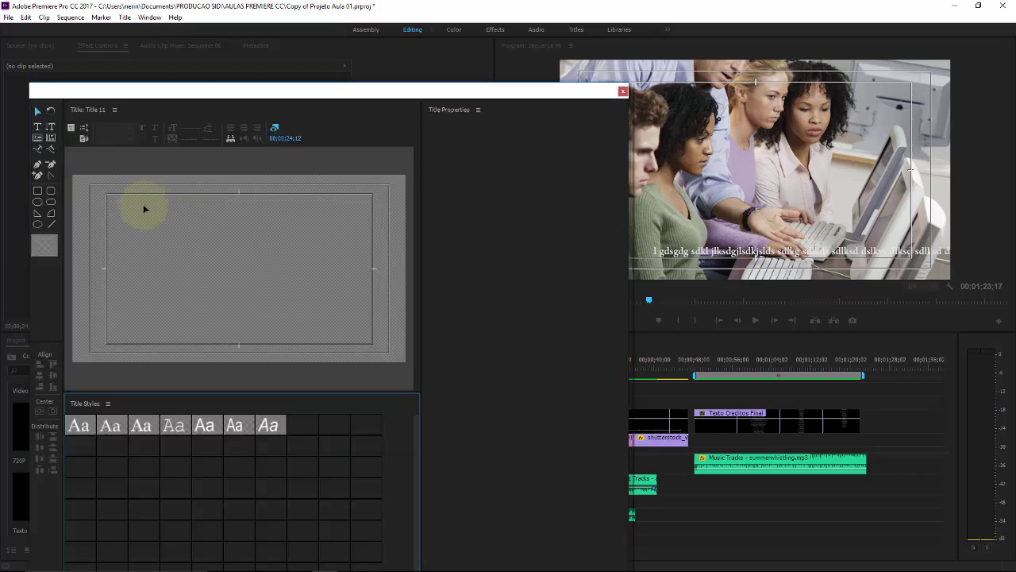
left_click(37, 148)
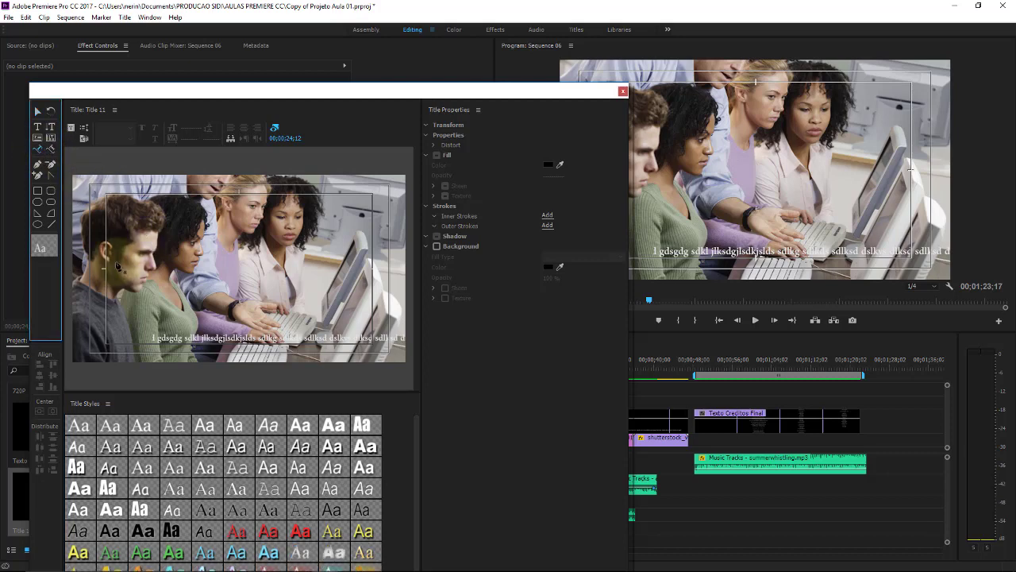
left_click(84, 239)
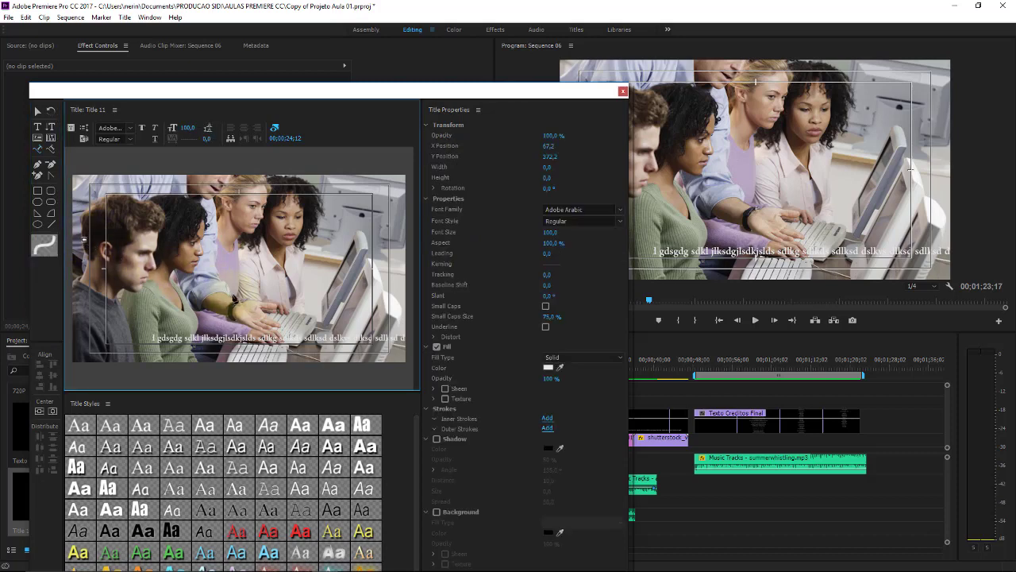
left_click(221, 289)
left_click_drag(267, 277, 358, 259)
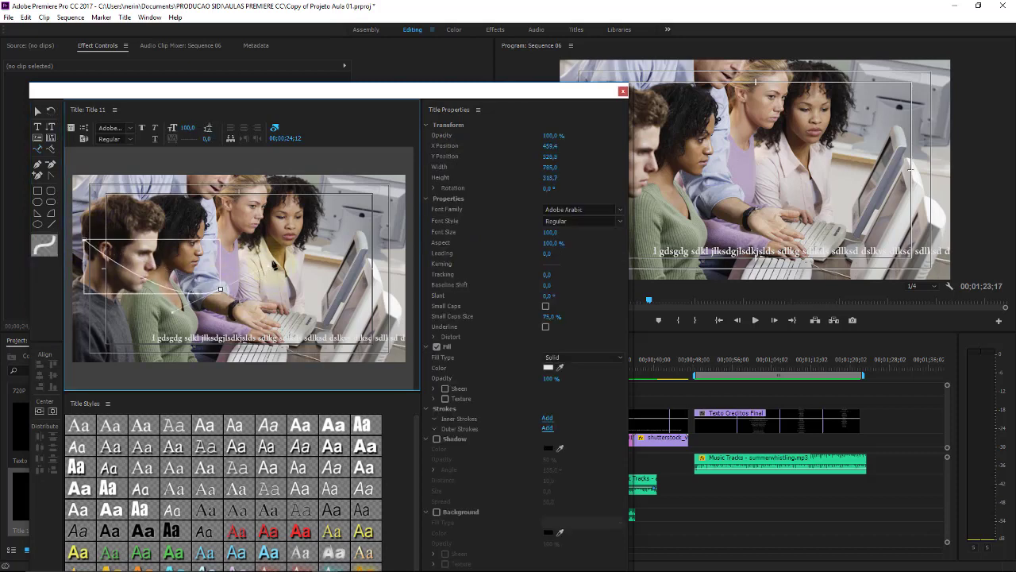
left_click(368, 268)
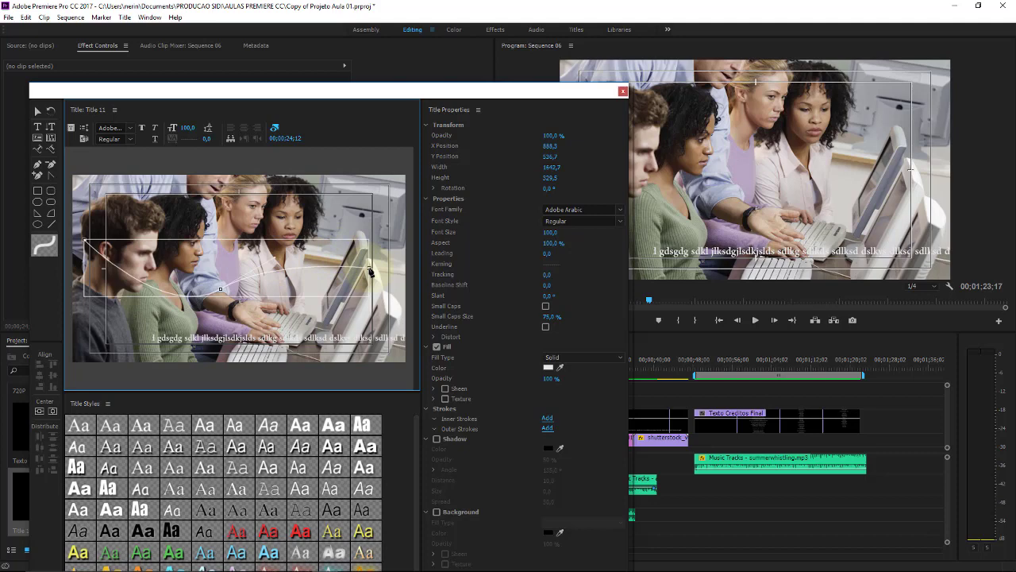
left_click(38, 149)
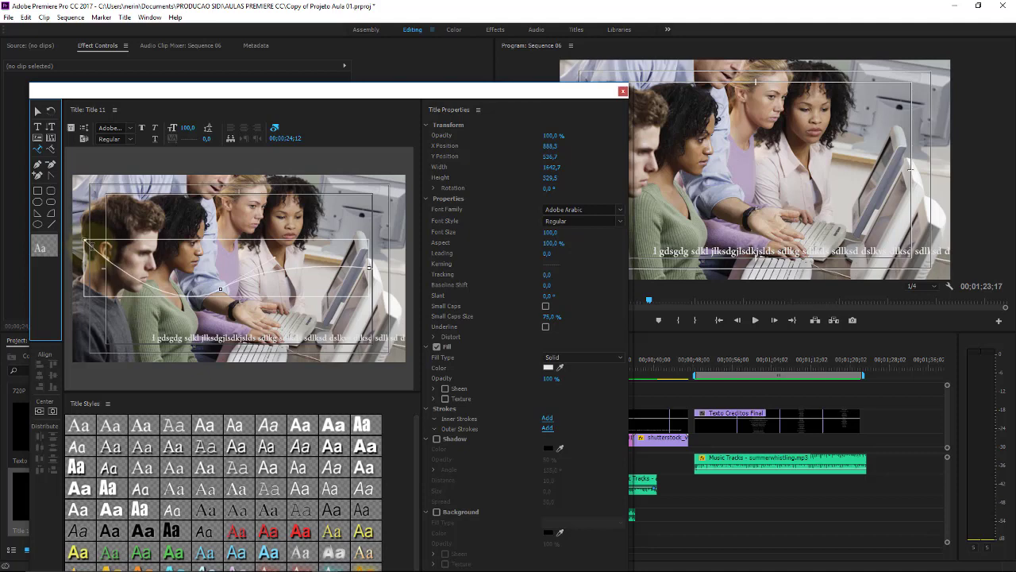
left_click(86, 240)
type("Curso Adobe Premiere CC 2017 - Jornada IA!!")
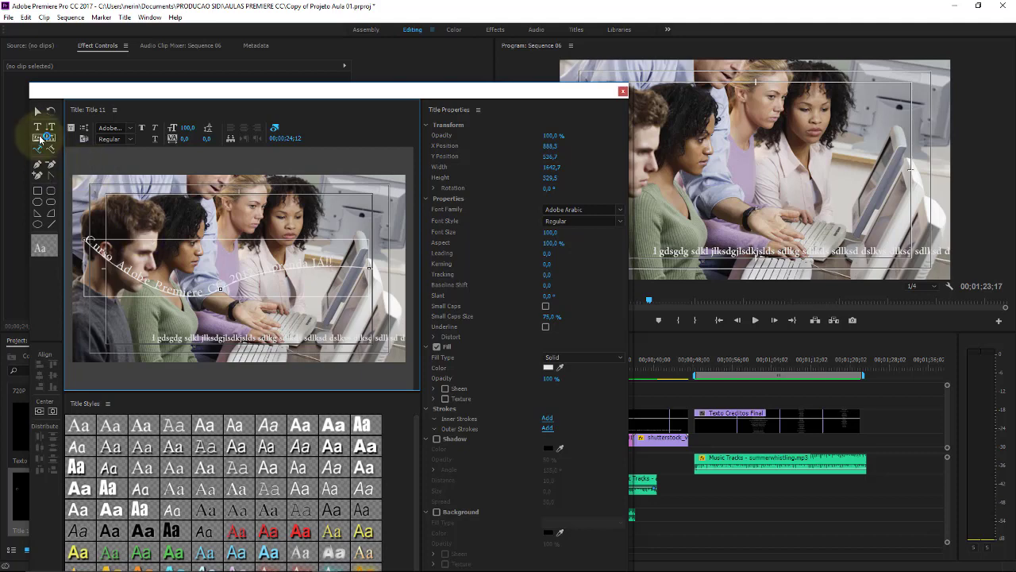
Apply the yellow bold Arial Title Style with shadow to the path text.
left_click(37, 111)
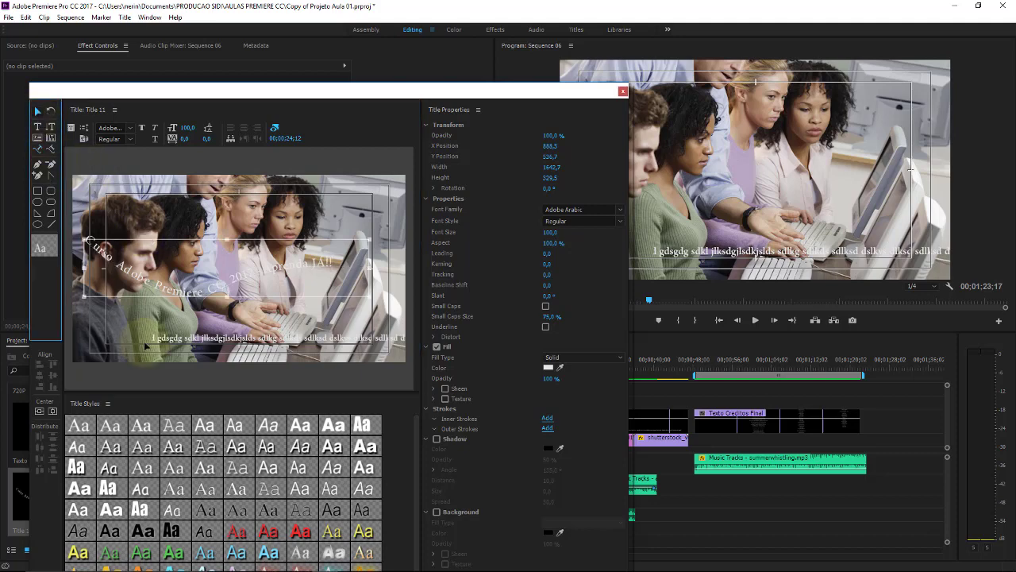
left_click(206, 551)
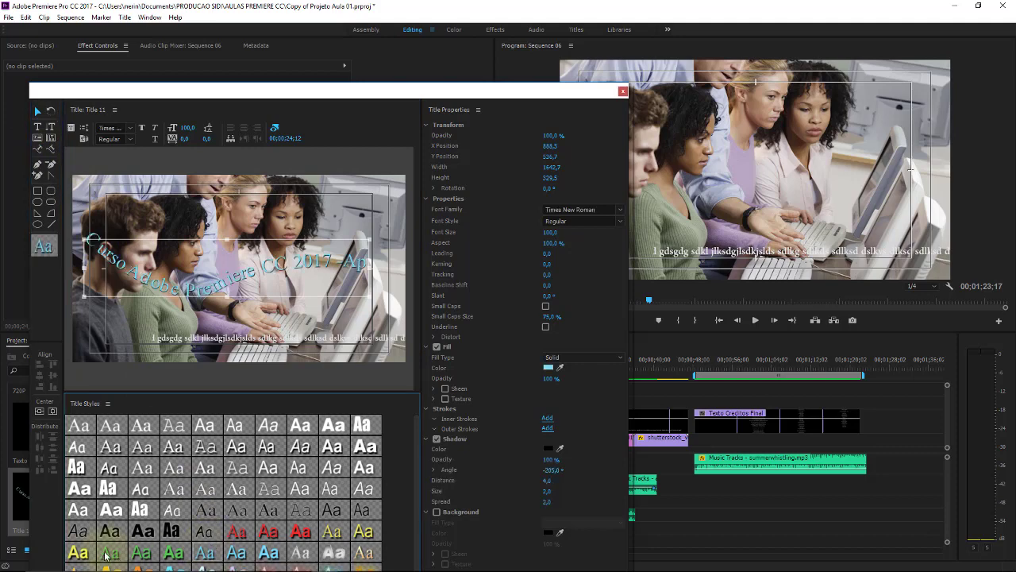
left_click(78, 552)
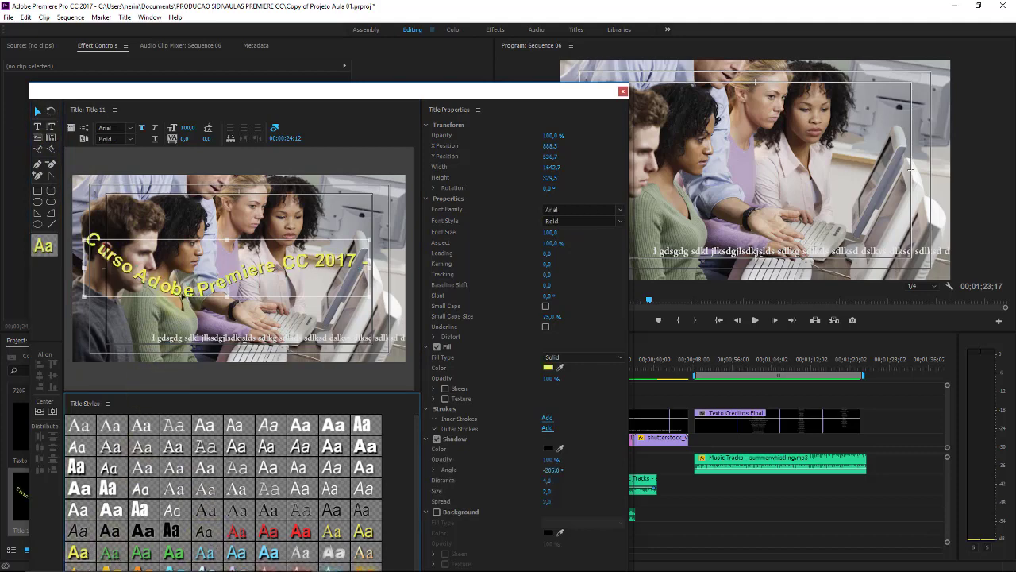
Shrink the font size to 70 and open Roll/Crawl Options.
left_click(190, 132)
mouse_move(181, 127)
left_mouse_down()
mouse_move(137, 132)
mouse_move(150, 137)
left_mouse_up()
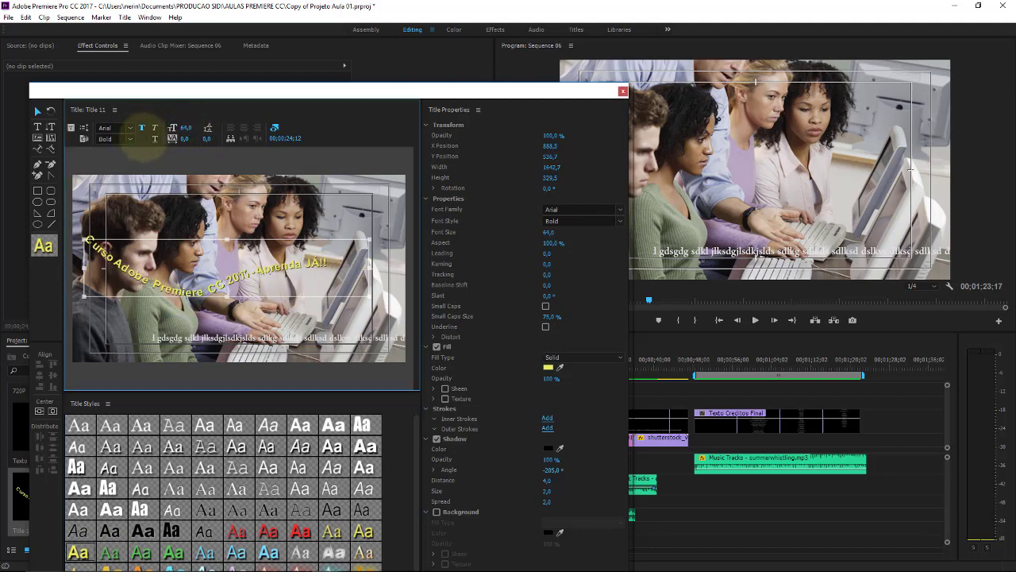
left_click(84, 128)
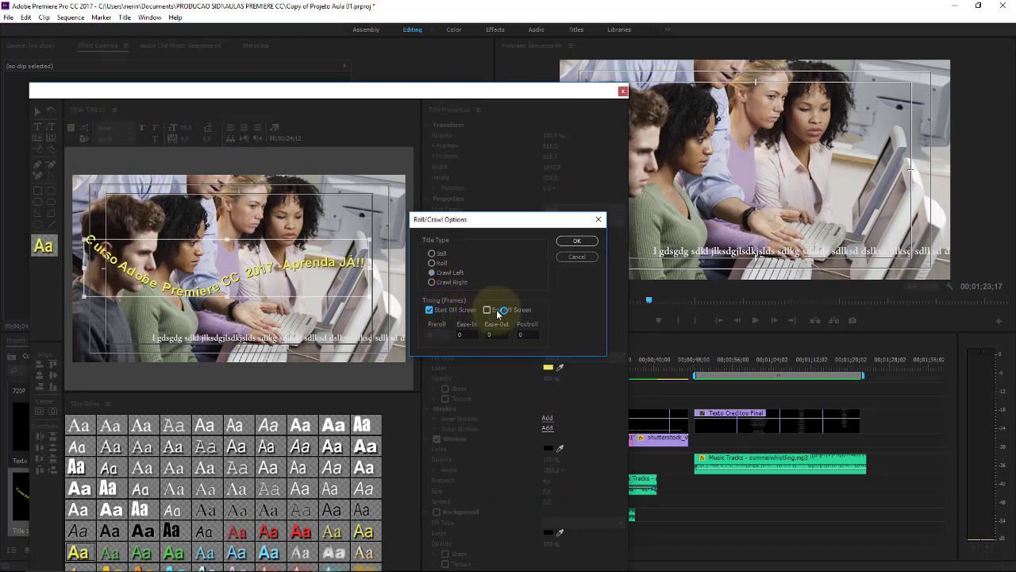
Accept the crawl options and drop Title 11 onto a video track above the footage at the playhead.
left_click(576, 240)
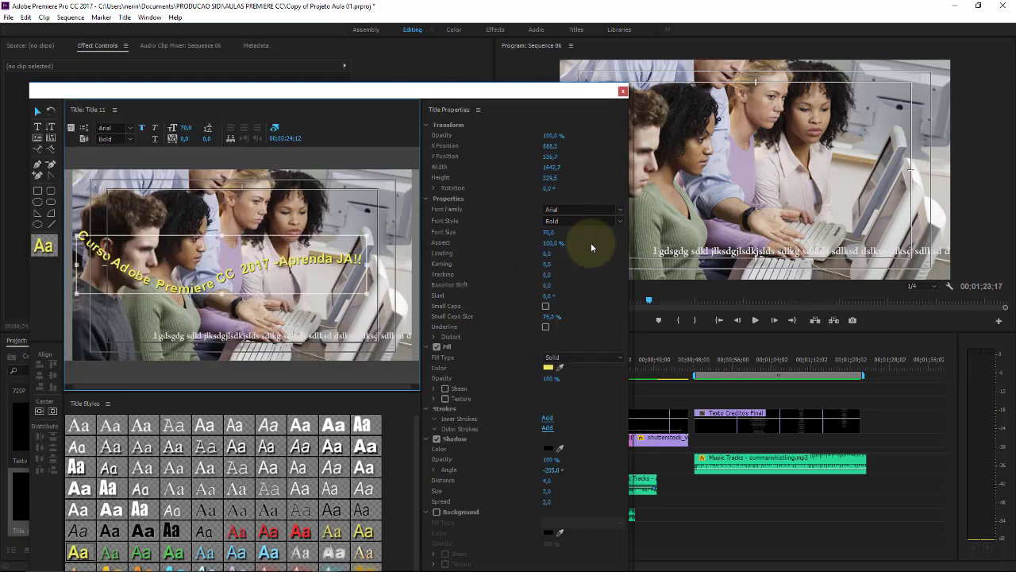
left_click(624, 91)
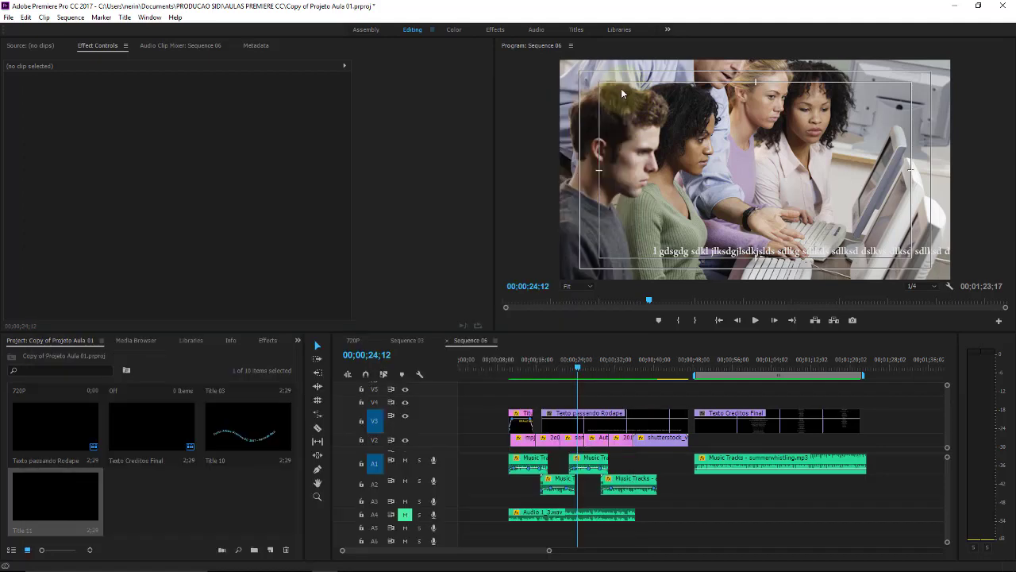
left_click_drag(80, 488, 584, 405)
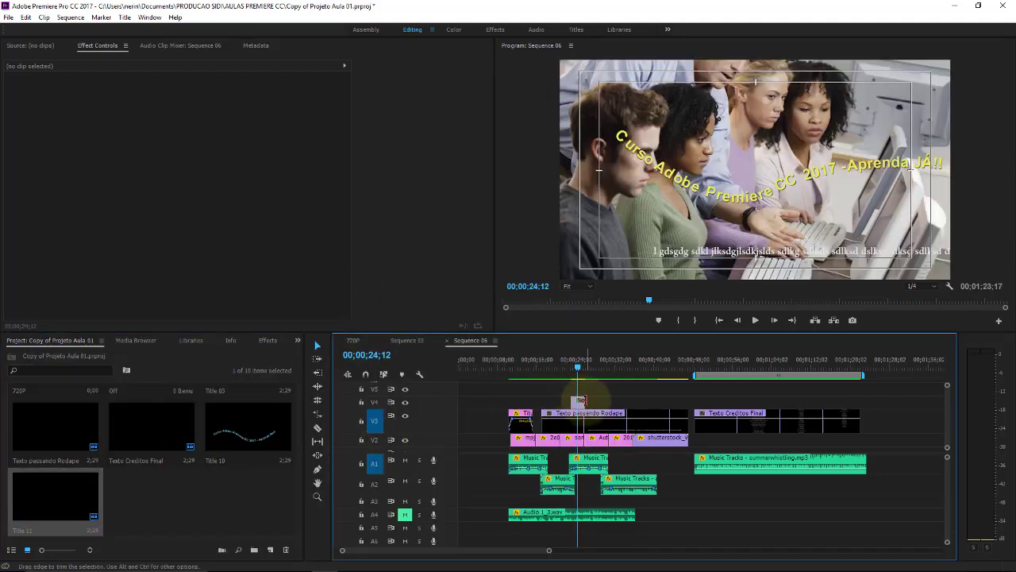
mouse_move(584, 404)
left_mouse_down()
mouse_move(579, 370)
mouse_move(591, 367)
left_mouse_up()
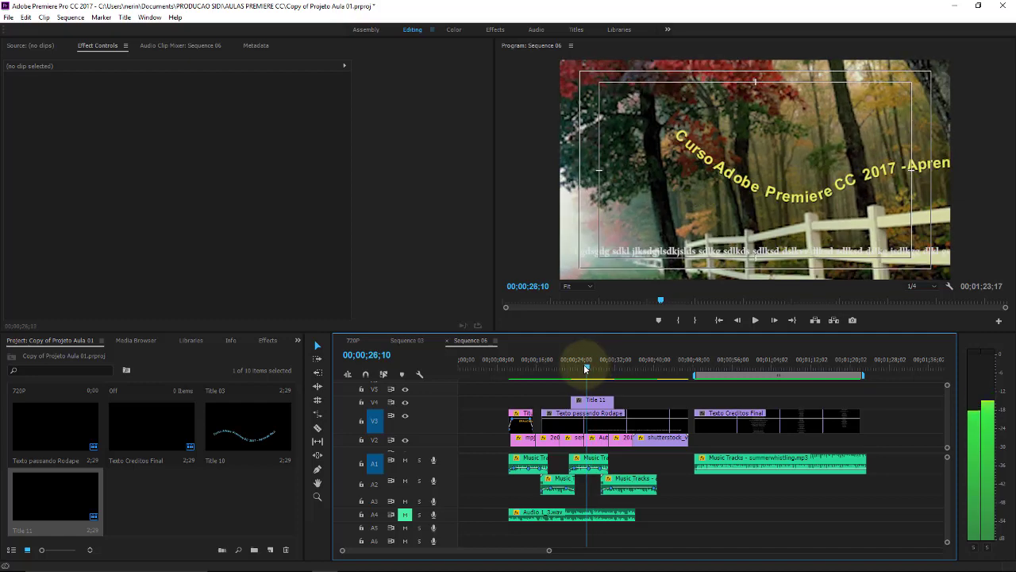
left_click_drag(591, 368, 590, 368)
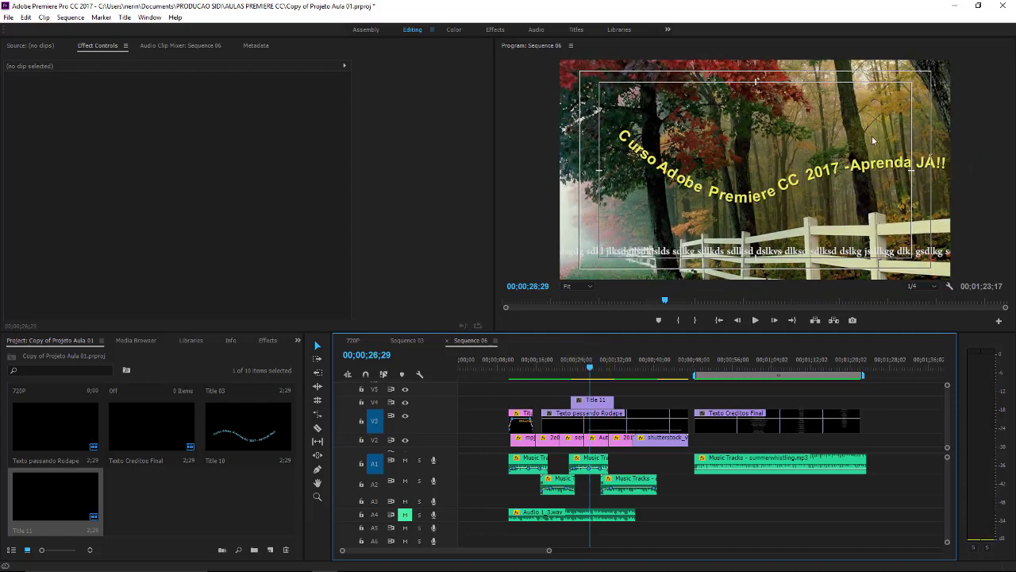
left_click(614, 398)
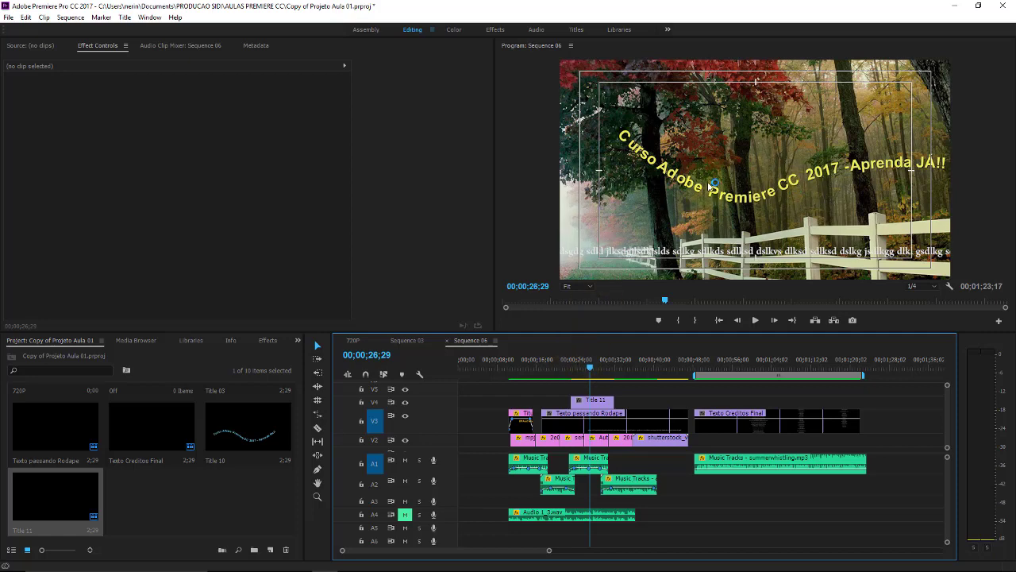
left_click(589, 368)
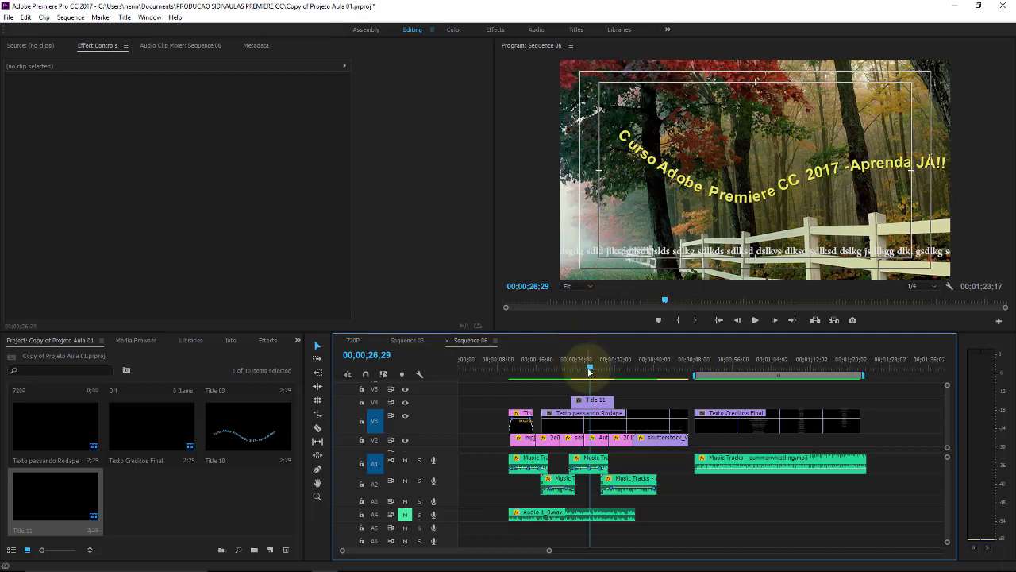
left_click_drag(589, 372, 591, 368)
left_click(590, 370)
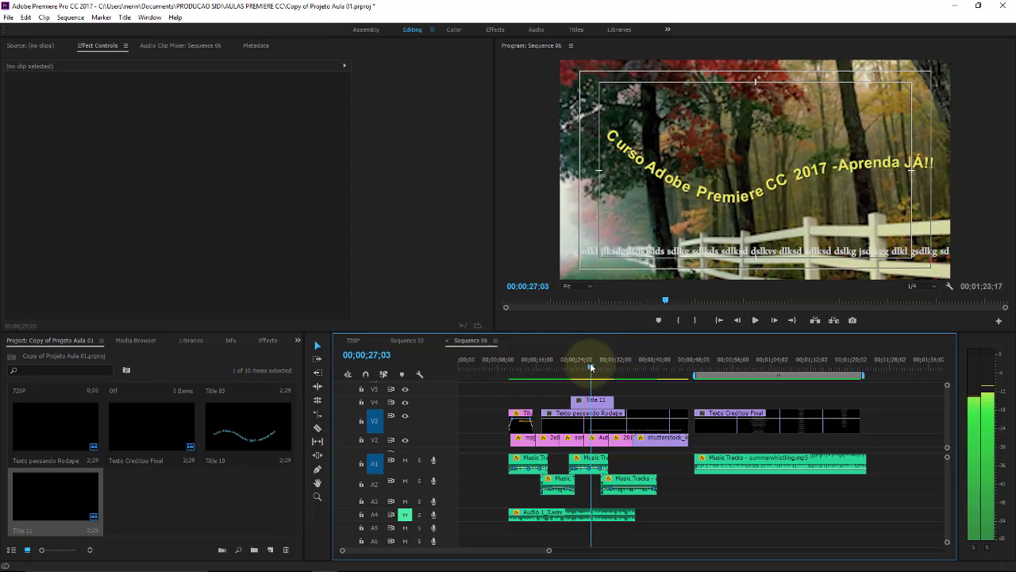